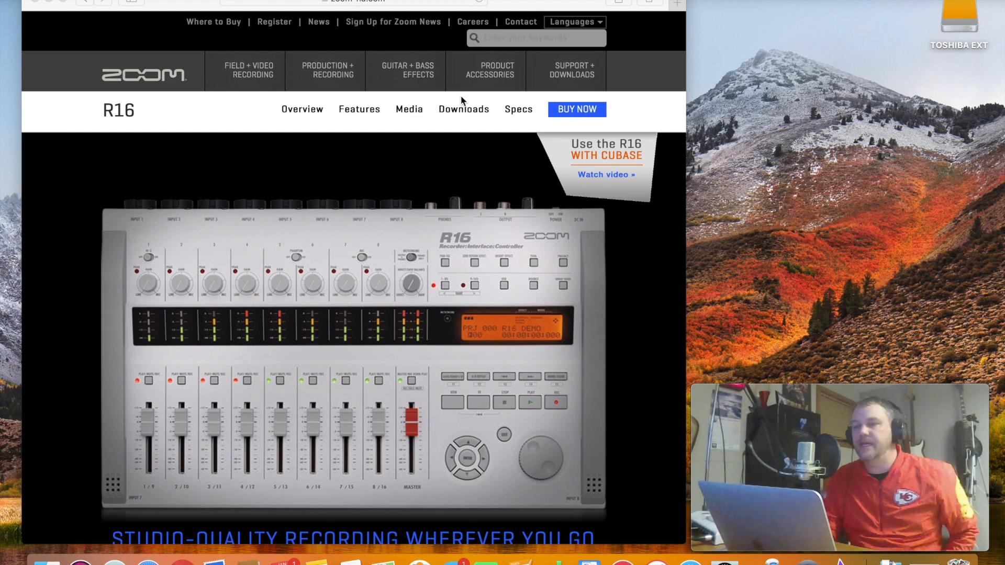
Go to Zoom's Support + Downloads page and open the R16's downloads and documents
left_click(589, 84)
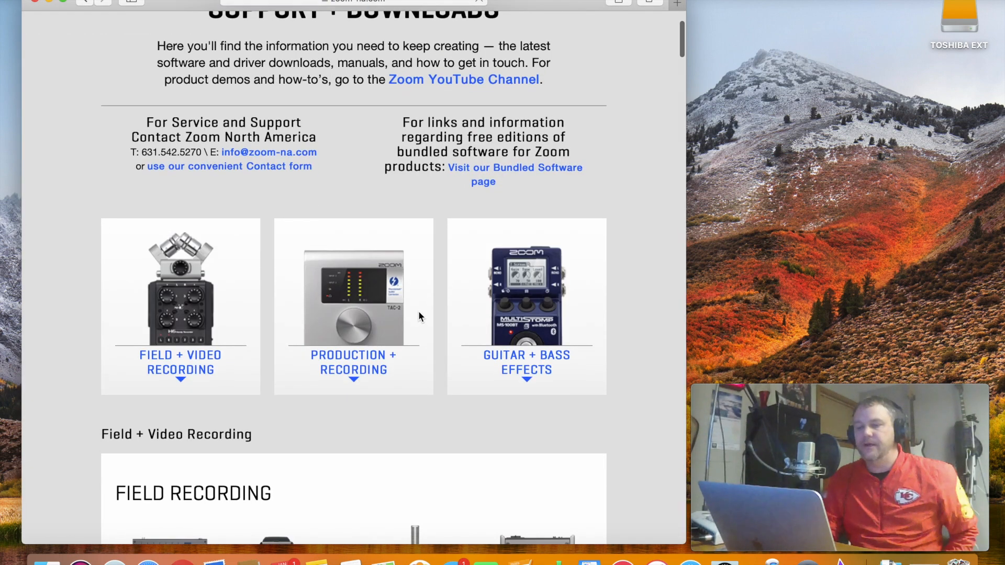
scroll(419, 311, "down", 5)
scroll(419, 311, "down", 1)
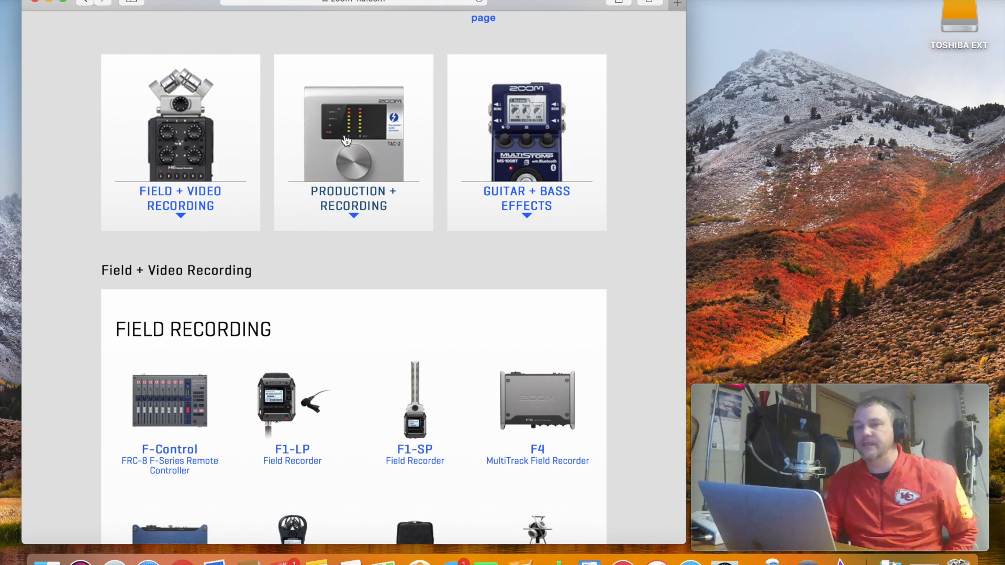
scroll(535, 275, "down", 3)
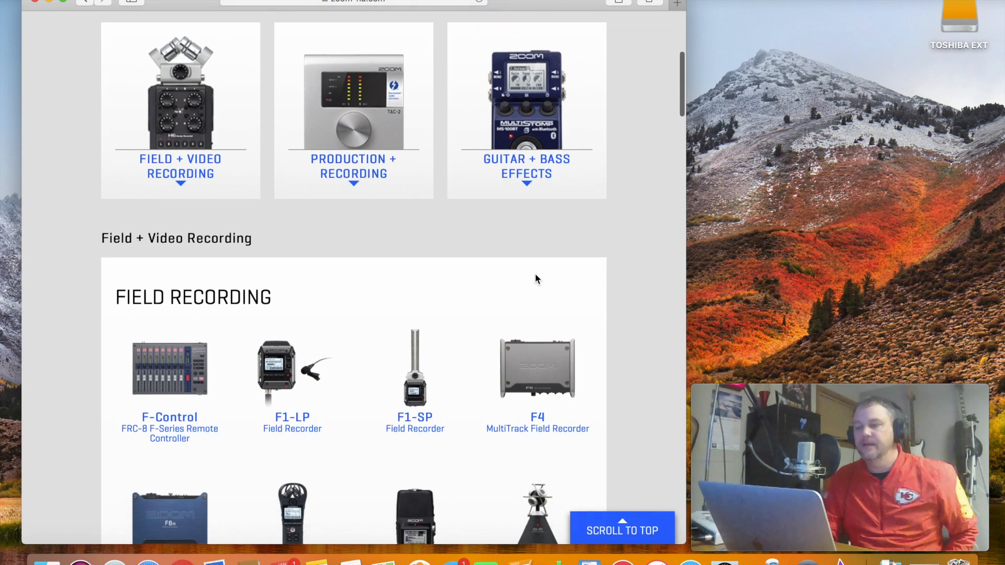
scroll(535, 275, "down", 5)
scroll(534, 275, "down", 5)
scroll(536, 279, "down", 5)
scroll(537, 279, "down", 4)
scroll(536, 278, "down", 5)
scroll(536, 279, "down", 5)
scroll(537, 279, "down", 5)
scroll(537, 279, "down", 3)
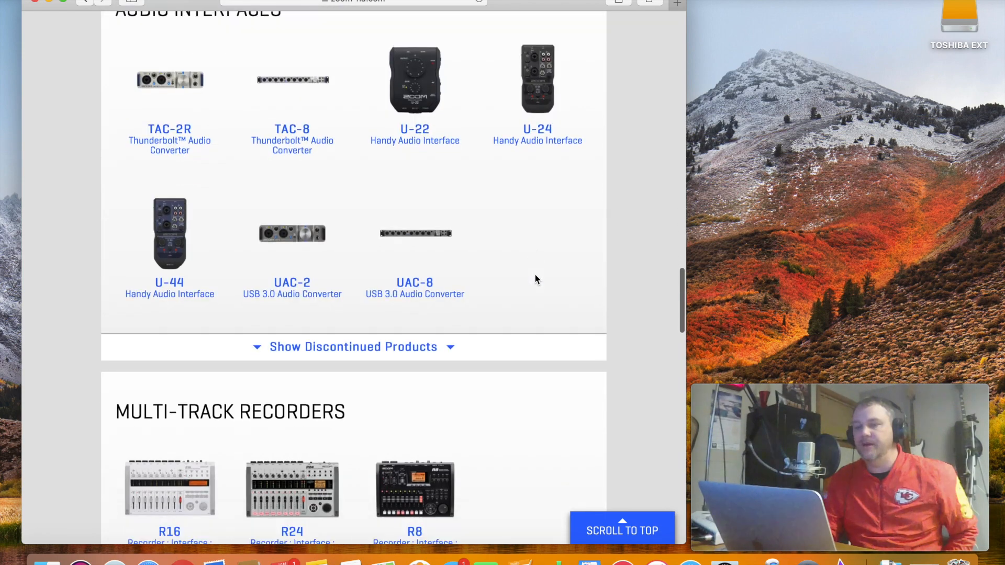
scroll(536, 278, "down", 3)
scroll(537, 279, "down", 4)
scroll(536, 279, "down", 3)
scroll(536, 279, "down", 3)
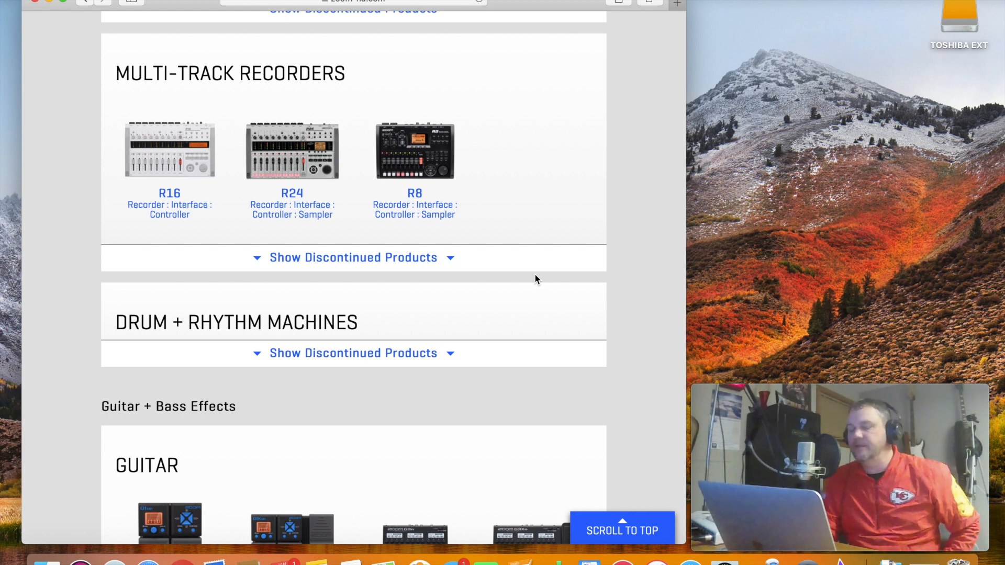
left_click(192, 163)
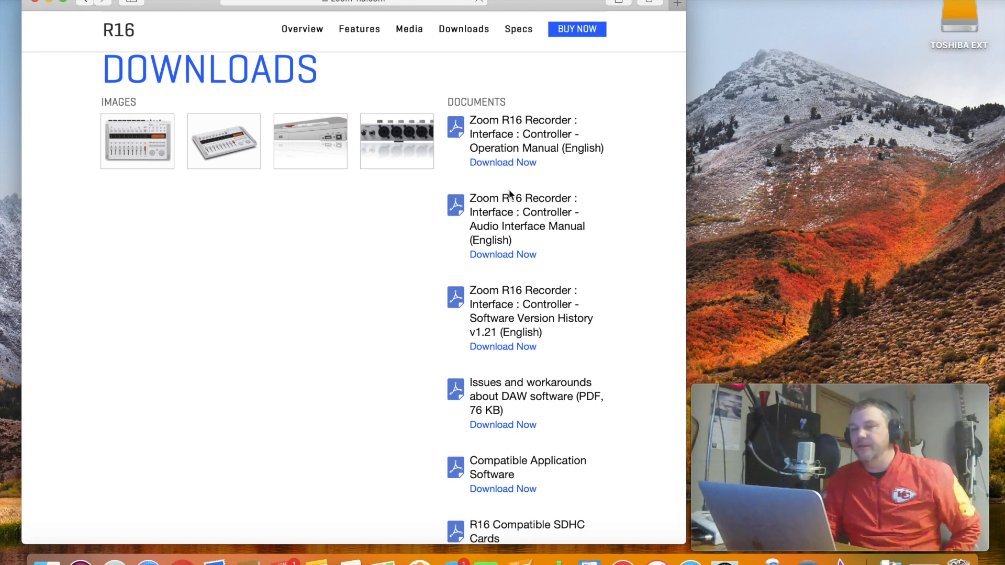
scroll(510, 194, "down", 2)
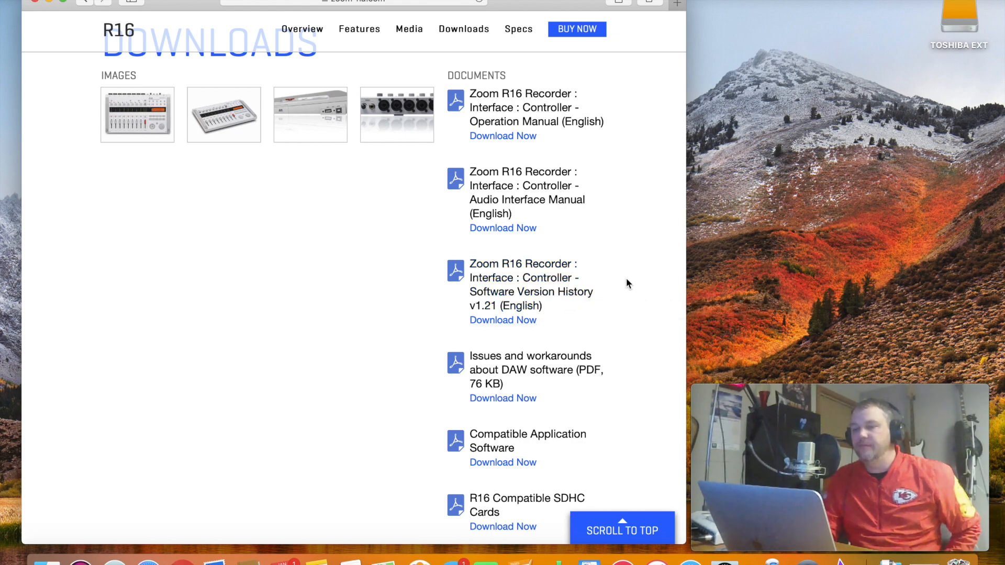
scroll(626, 278, "down", 5)
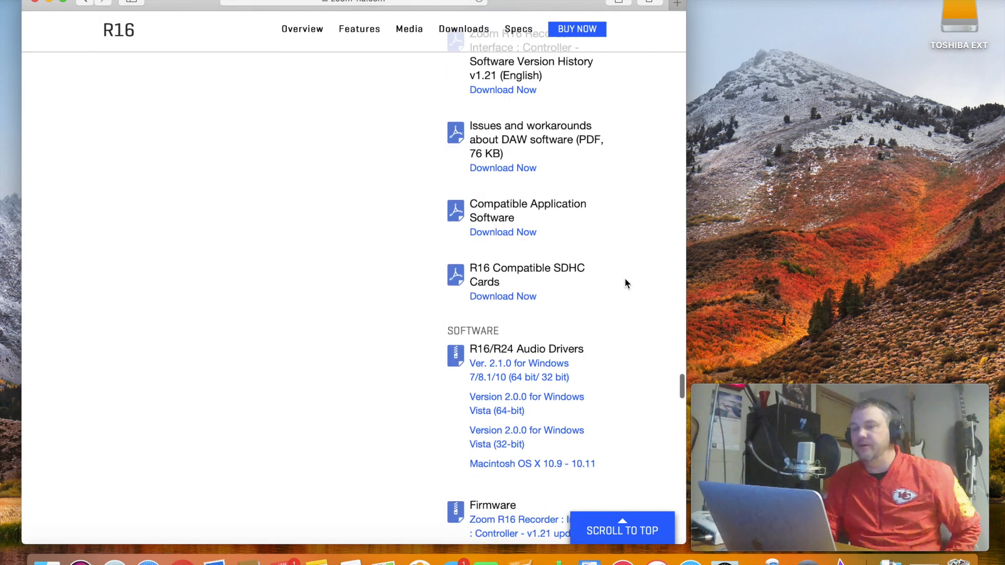
scroll(626, 282, "down", 3)
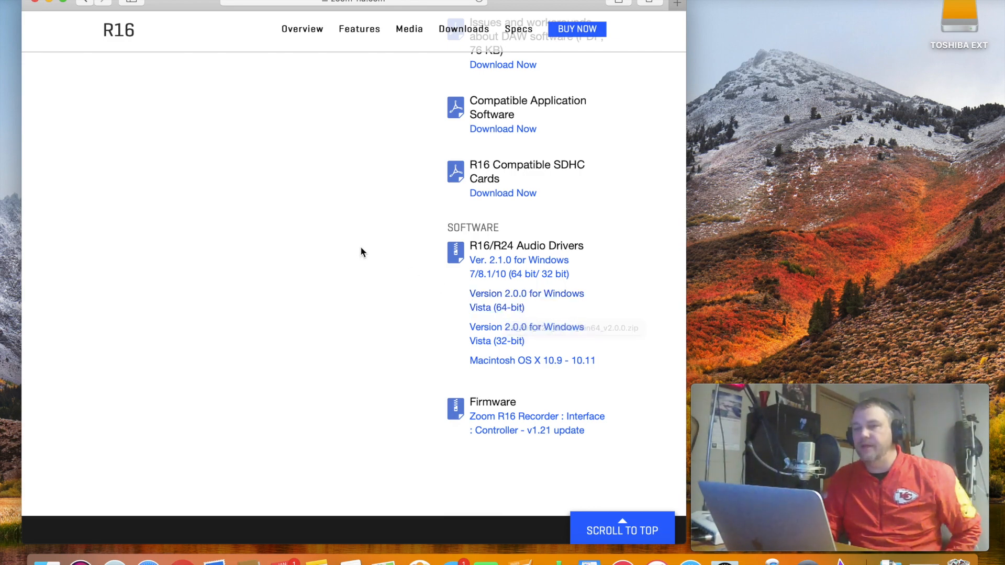
scroll(361, 247, "up", 10)
scroll(361, 247, "up", 5)
scroll(360, 247, "up", 10)
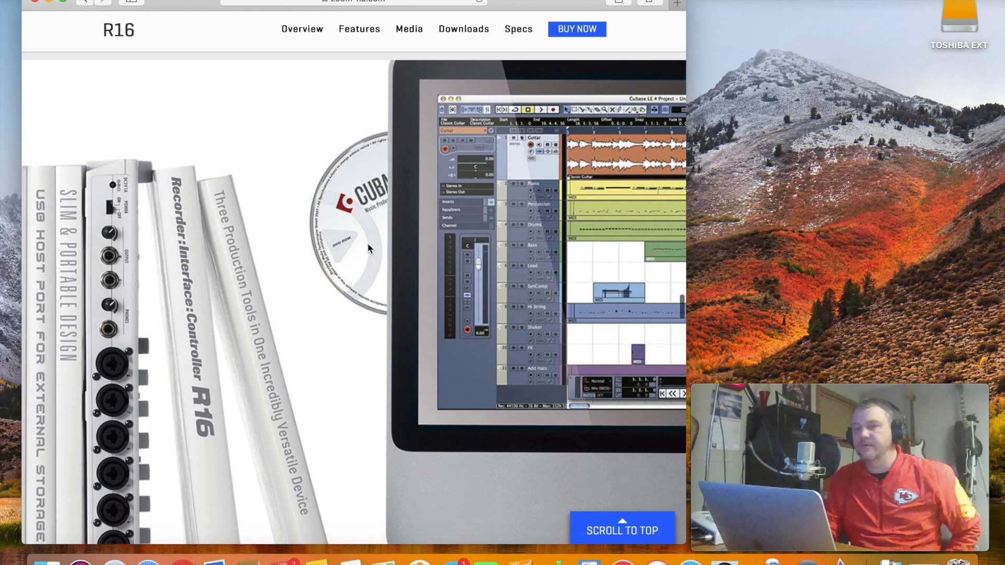
scroll(368, 243, "up", 10)
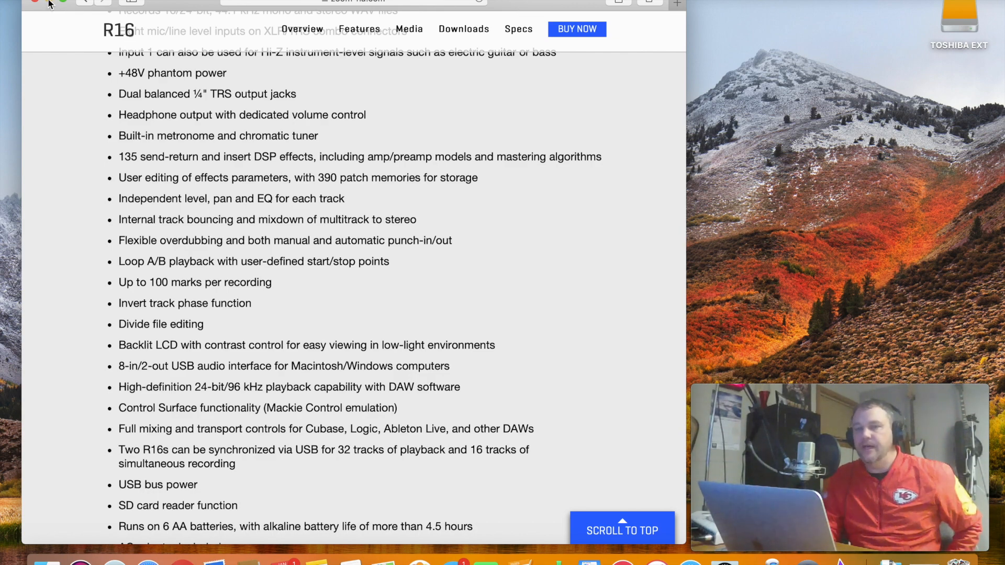
scroll(385, 161, "down", 6)
scroll(384, 161, "up", 8)
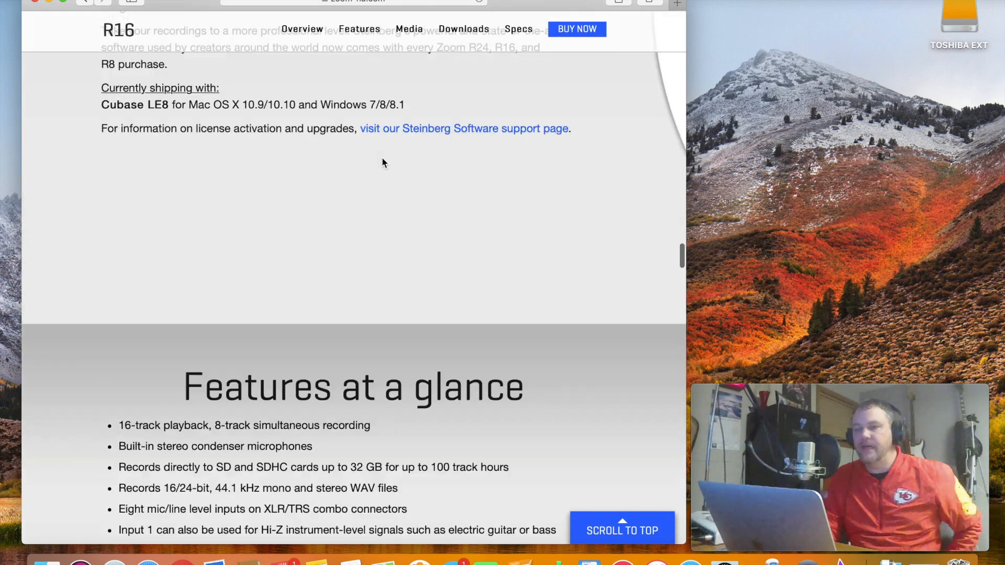
scroll(385, 161, "up", 4)
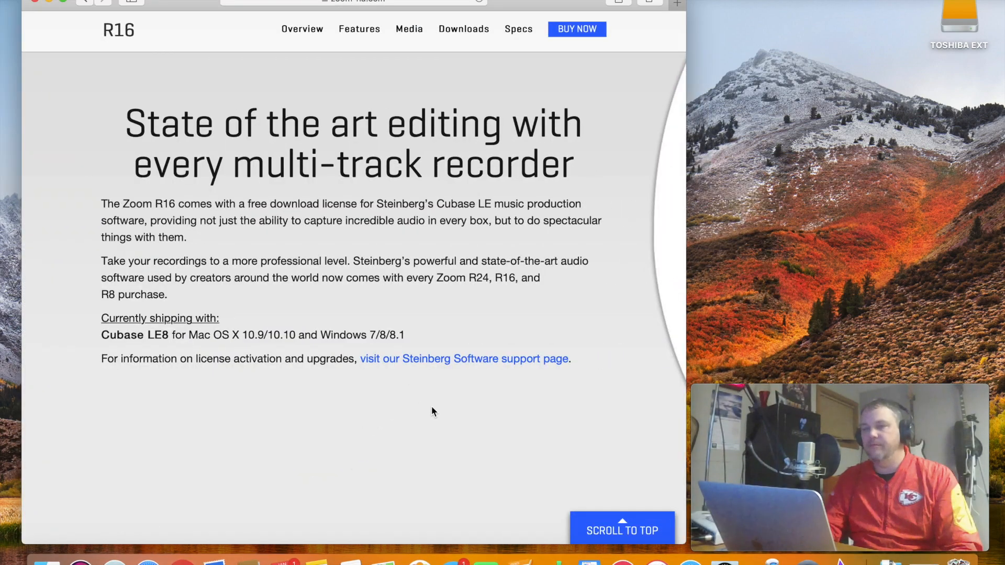
scroll(431, 406, "down", 5)
scroll(439, 397, "up", 5)
scroll(440, 396, "down", 15)
scroll(440, 397, "up", 5)
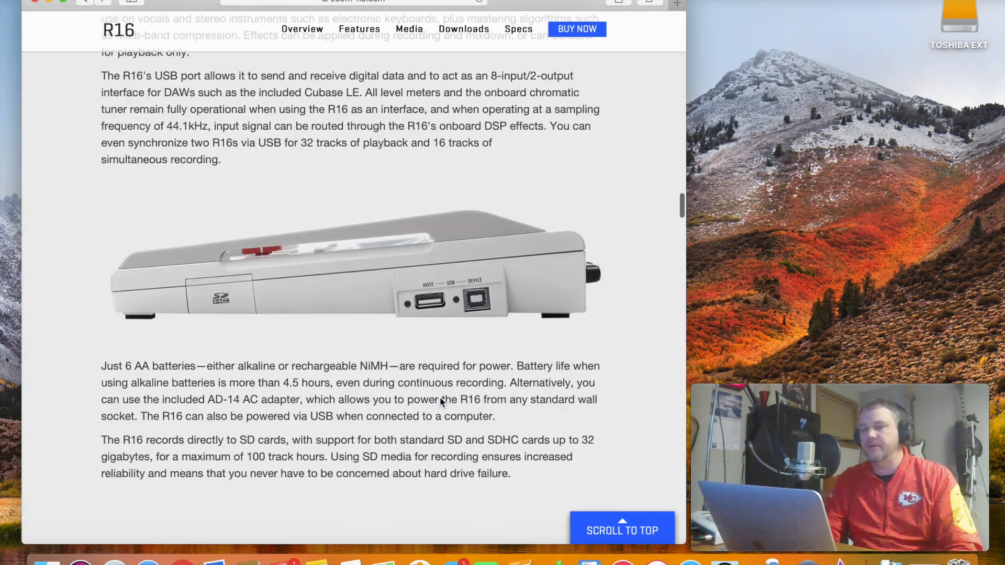
scroll(440, 397, "up", 4)
scroll(440, 397, "up", 3)
scroll(440, 397, "up", 3)
scroll(441, 397, "up", 4)
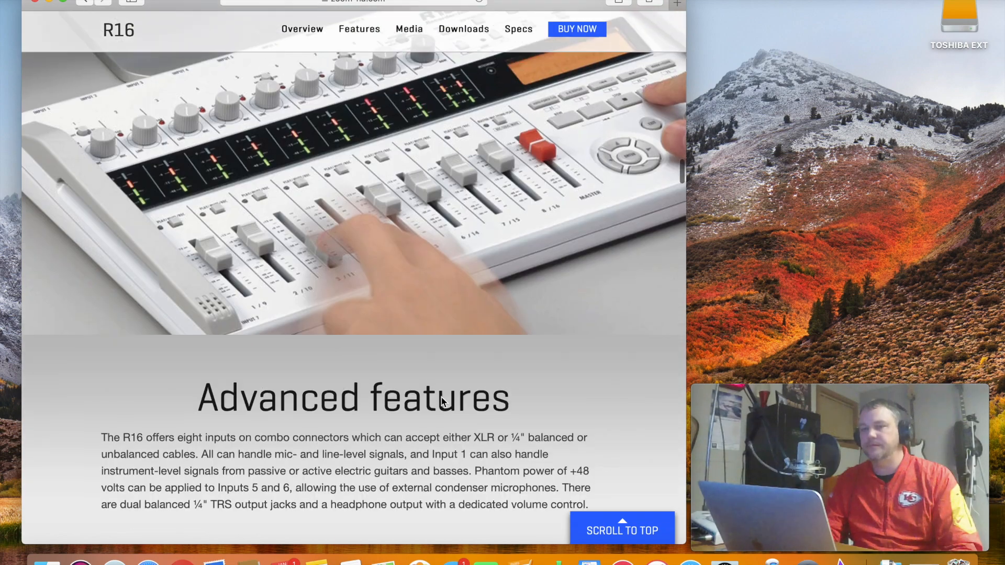
scroll(441, 397, "up", 4)
scroll(441, 397, "up", 4)
scroll(441, 396, "up", 4)
scroll(442, 401, "up", 4)
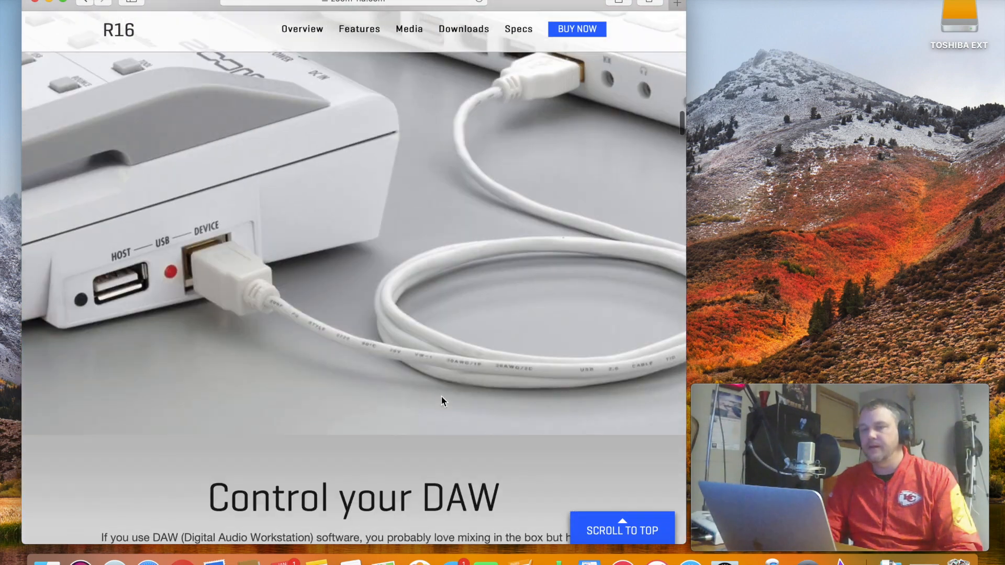
scroll(442, 402, "up", 4)
scroll(442, 401, "up", 4)
scroll(442, 402, "up", 3)
scroll(441, 401, "up", 4)
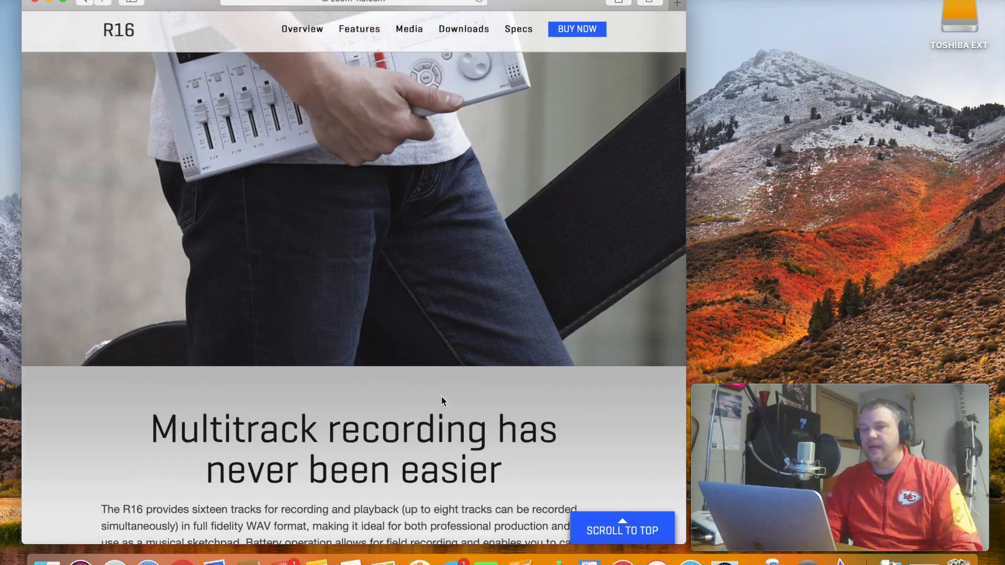
scroll(442, 401, "up", 4)
scroll(441, 401, "up", 4)
scroll(441, 401, "up", 4)
scroll(442, 401, "up", 3)
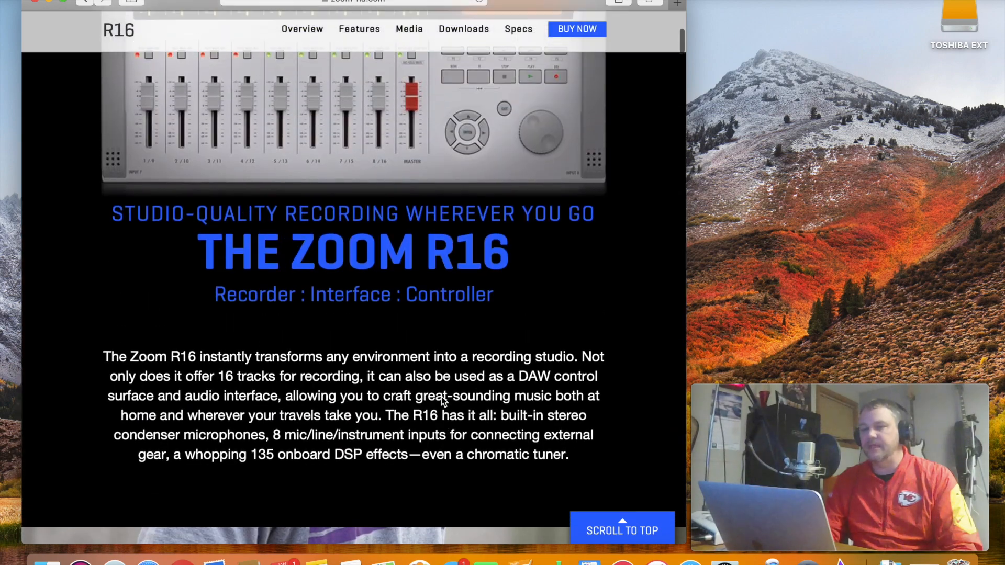
scroll(441, 402, "up", 5)
scroll(441, 402, "up", 4)
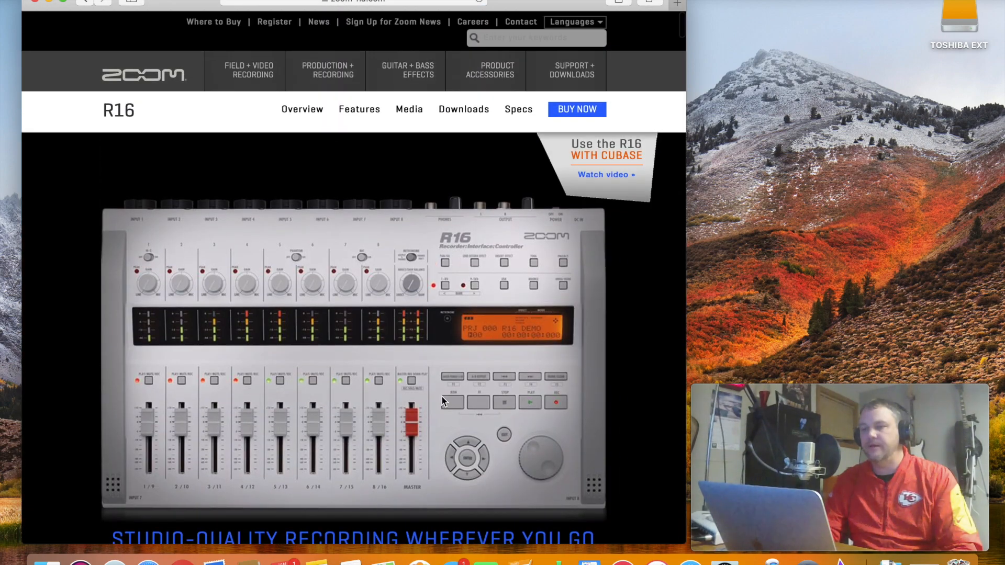
scroll(442, 401, "down", 4)
scroll(441, 402, "down", 4)
scroll(442, 401, "down", 4)
scroll(442, 401, "down", 4)
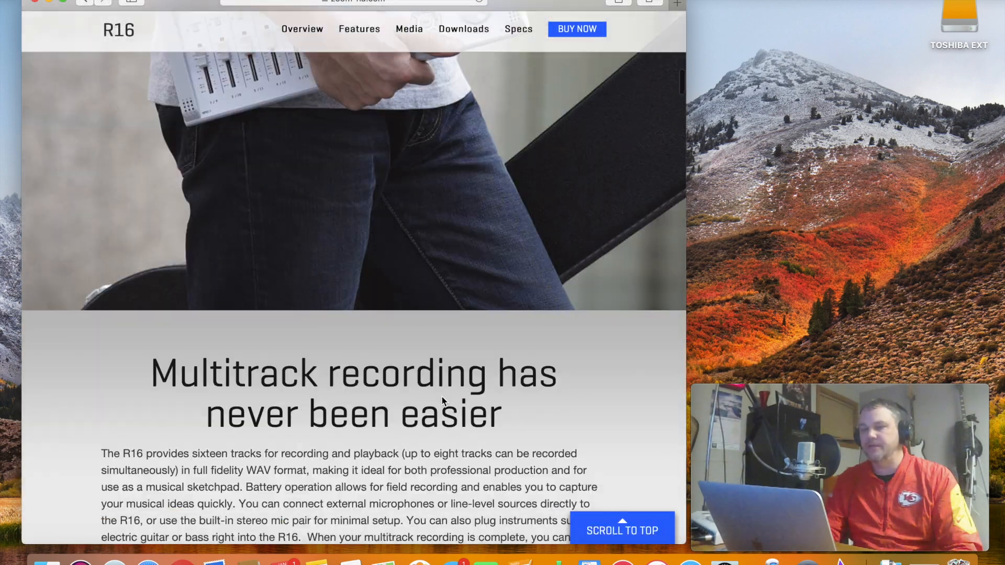
scroll(442, 402, "down", 4)
scroll(442, 401, "down", 4)
scroll(442, 401, "down", 4)
scroll(442, 401, "down", 3)
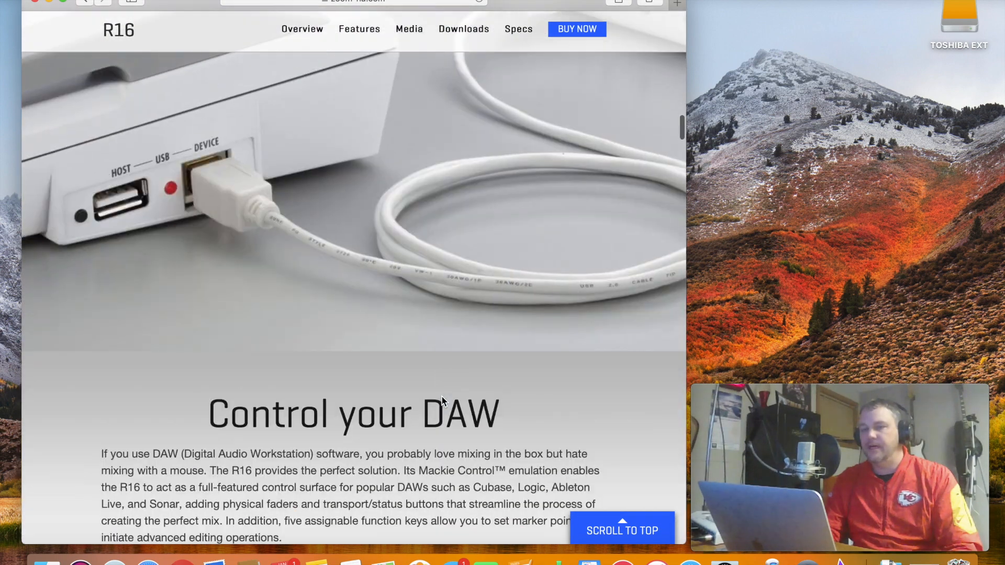
scroll(441, 399, "down", 5)
scroll(441, 400, "down", 1)
scroll(442, 399, "down", 3)
scroll(441, 399, "down", 5)
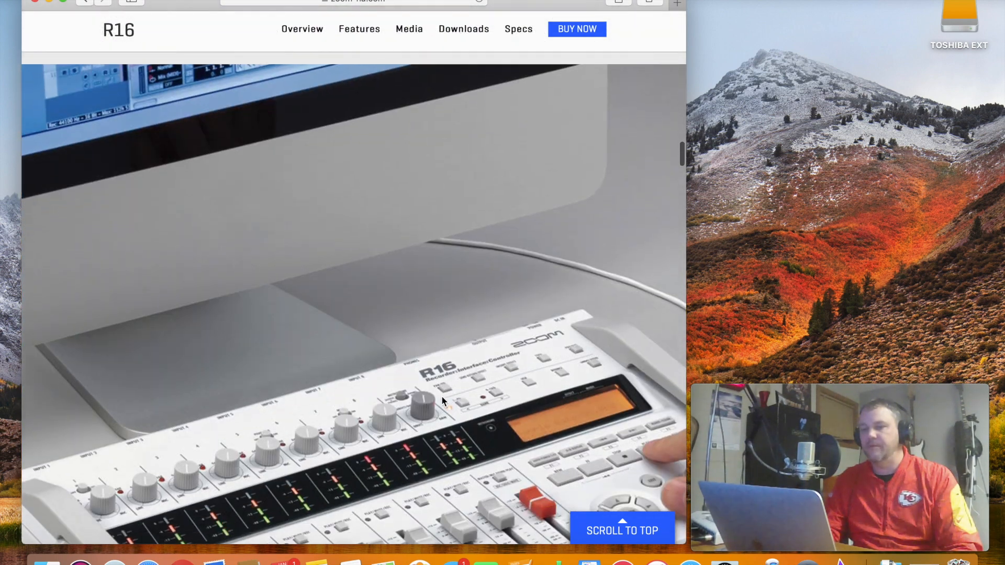
scroll(441, 400, "down", 5)
scroll(441, 399, "down", 2)
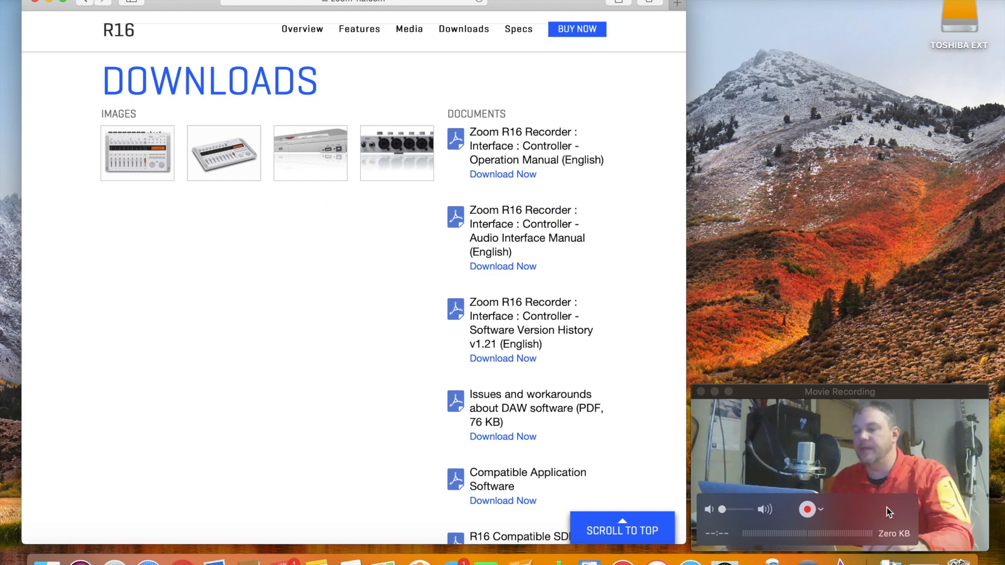
left_click(899, 412)
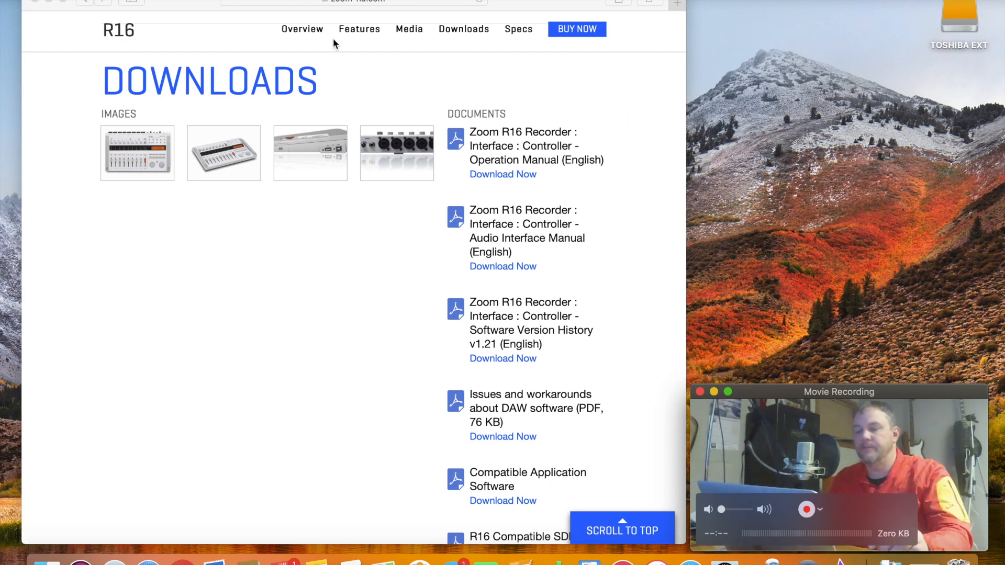
left_click(35, 2)
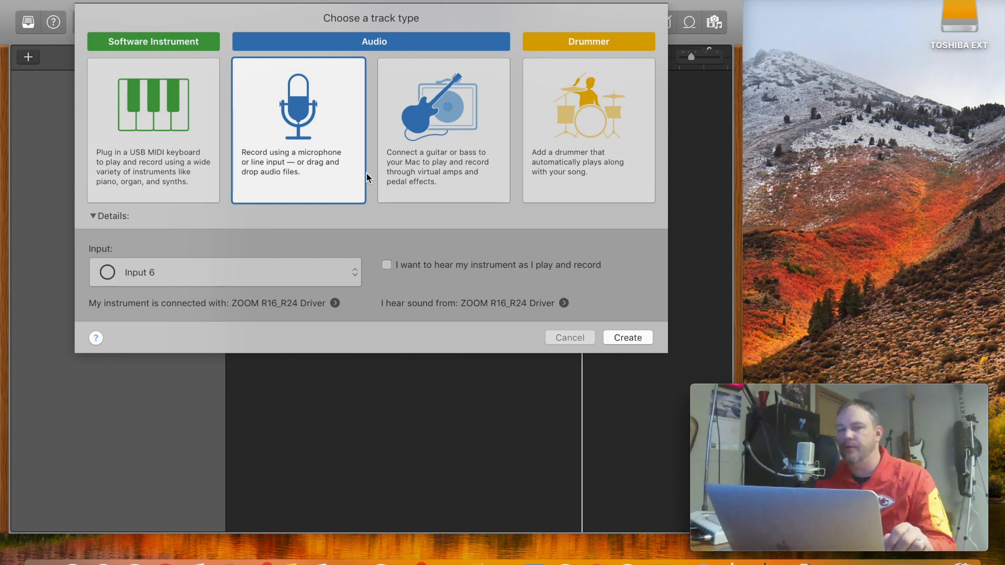
Review the available inputs and keep Input 6 on the ZOOM R16_R24 driver selected
left_click(354, 273)
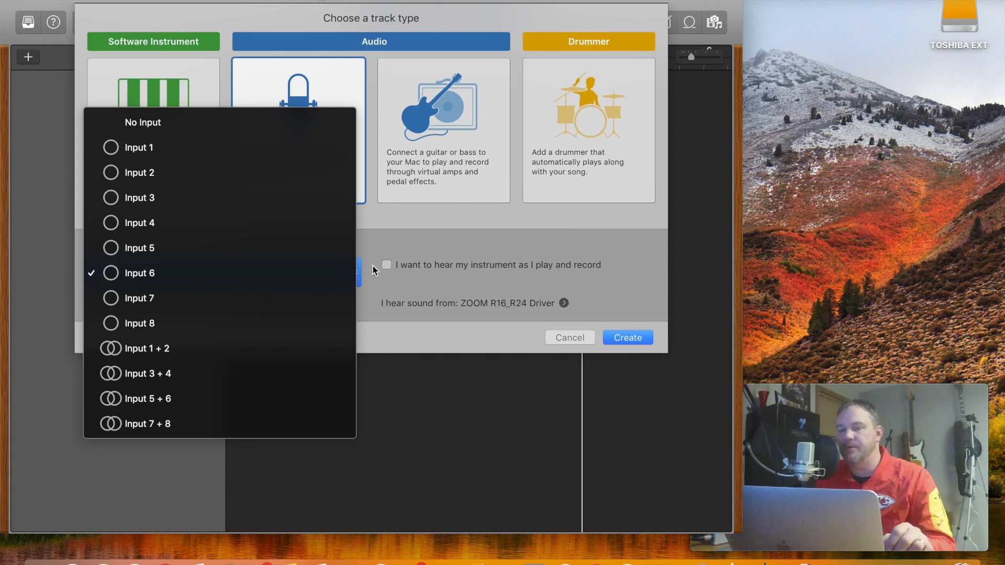
left_click(372, 266)
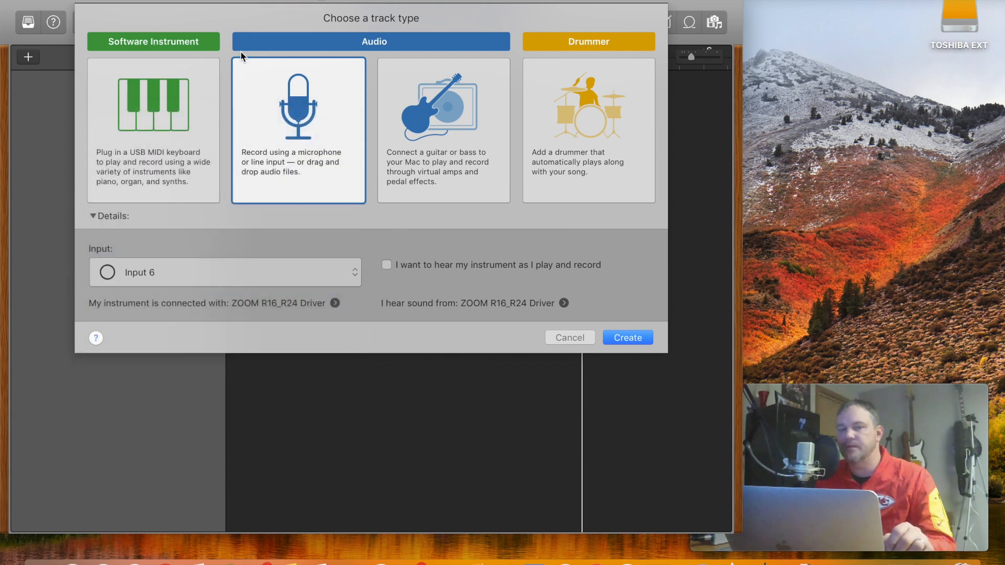
left_click(87, 2)
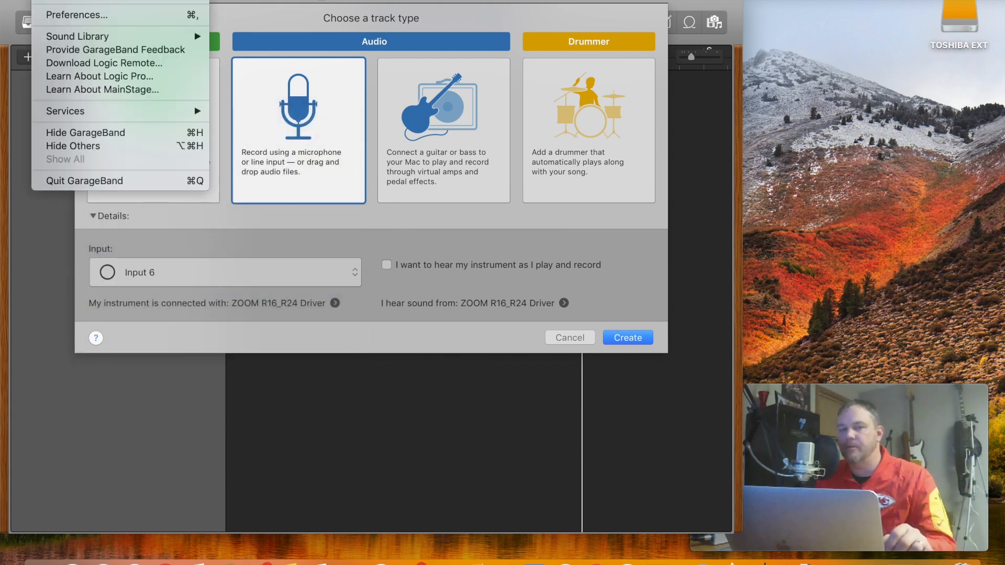
left_click(76, 15)
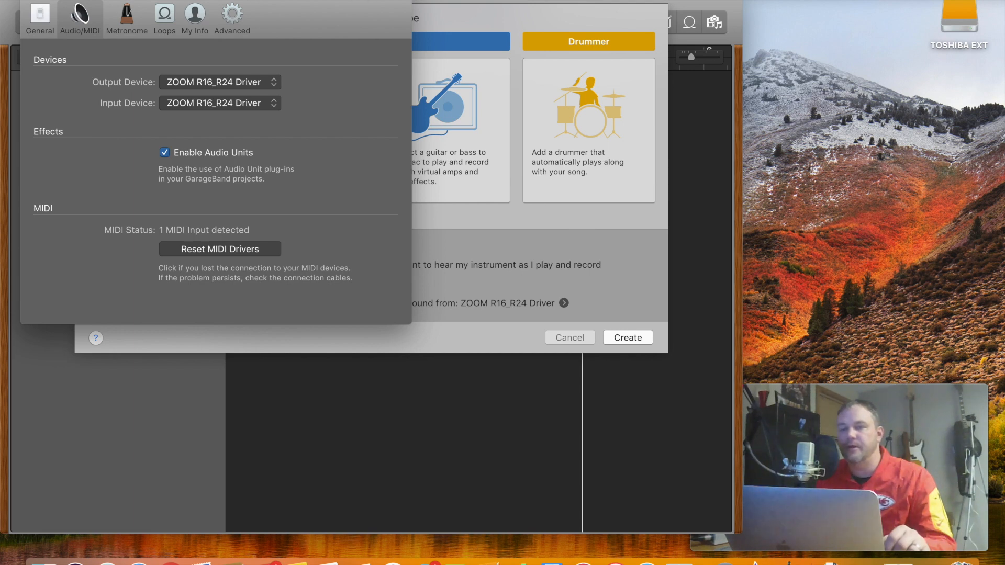
key("super+shift+slash")
key("Escape")
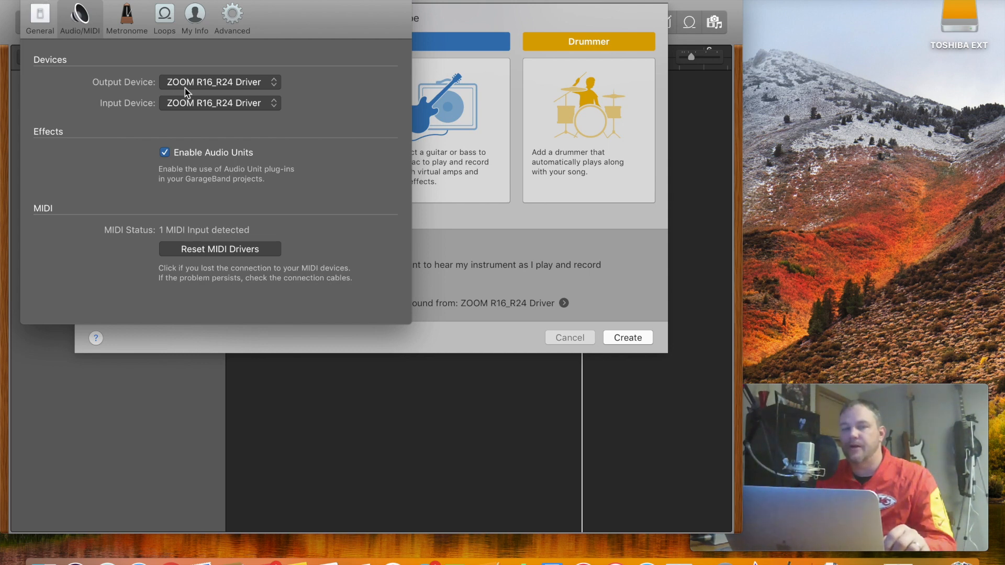
left_click(31, 2)
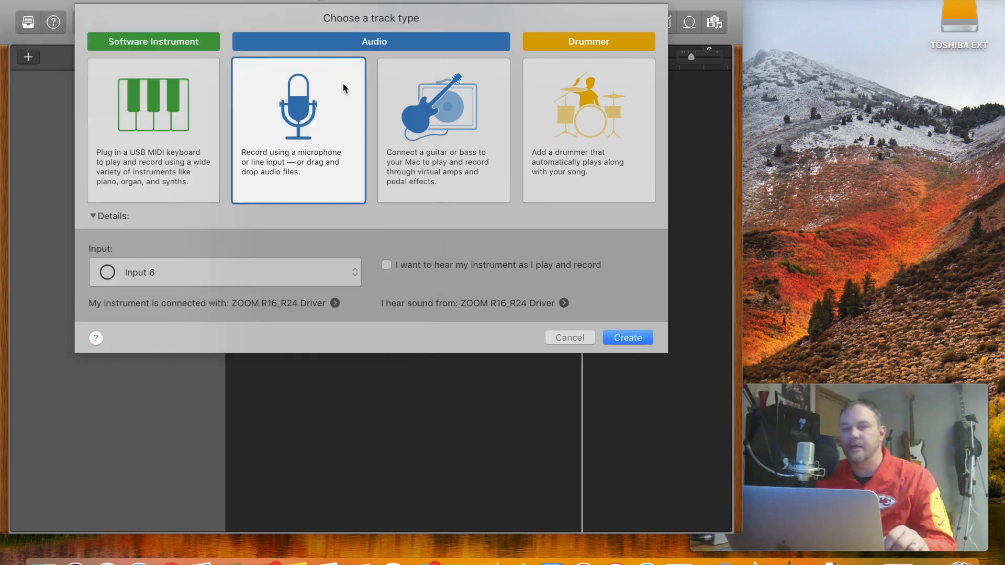
left_click(318, 117)
left_click(266, 279)
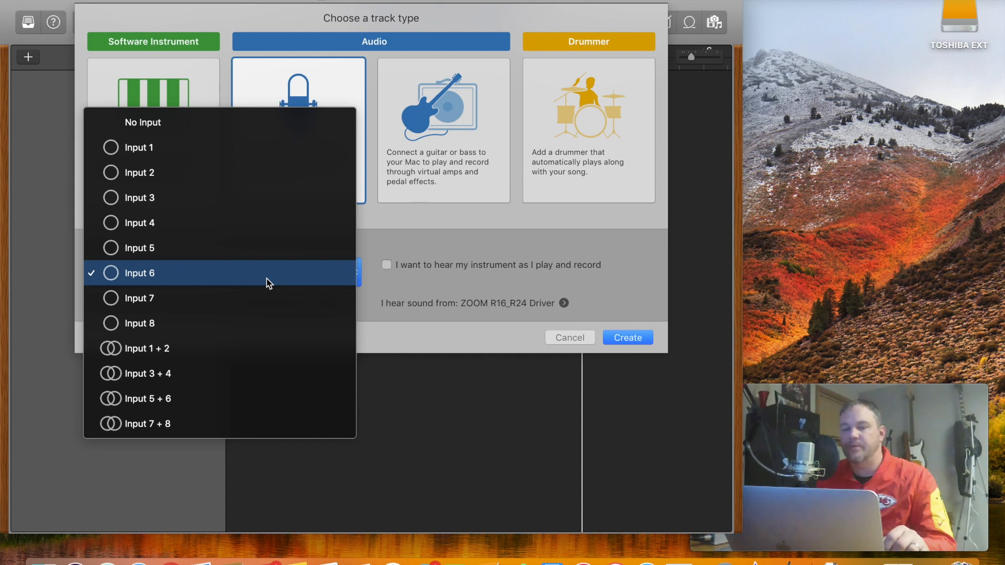
left_click(266, 279)
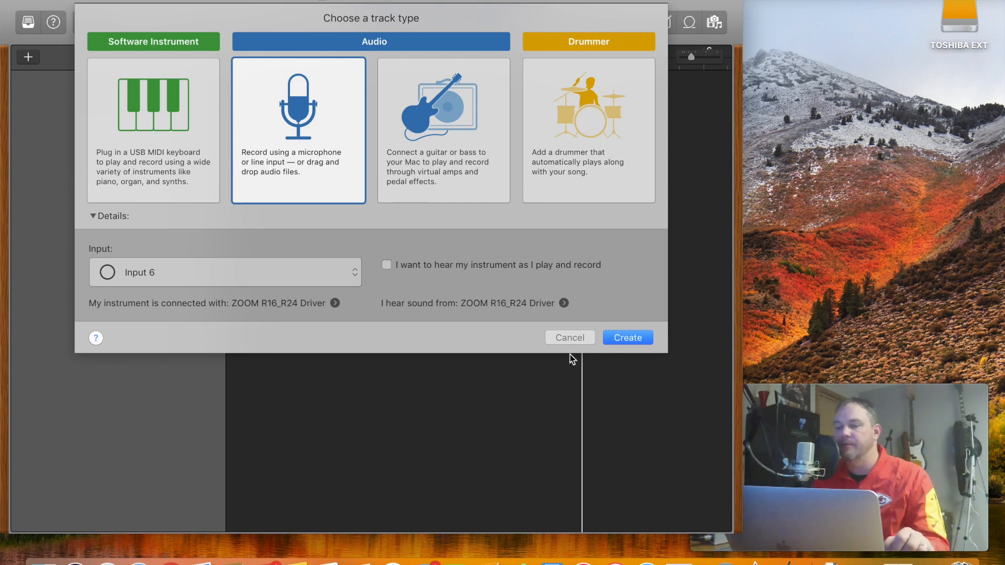
Create the Audio 1 track and confirm Input 6 in its Recording Settings
left_click(626, 339)
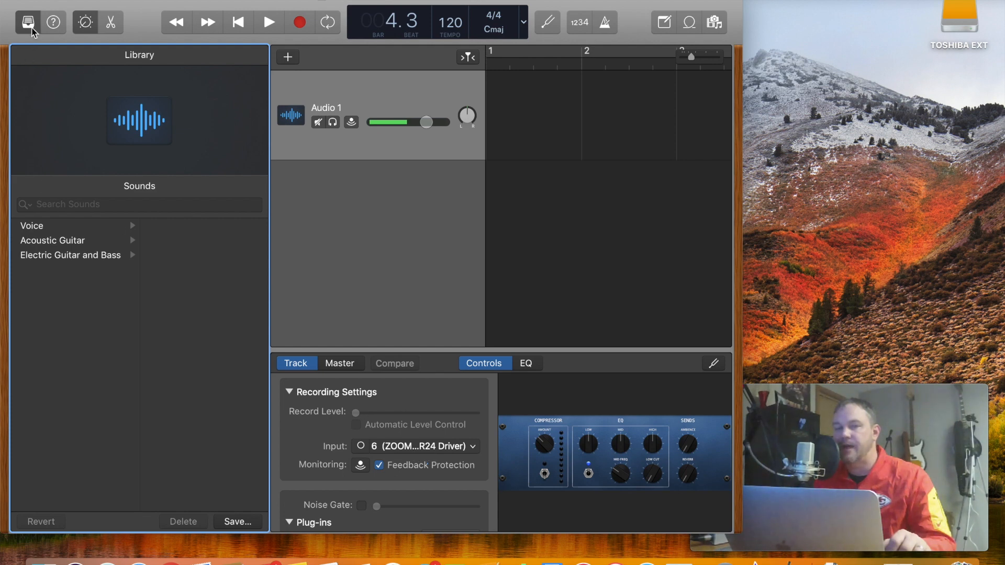
left_click(28, 22)
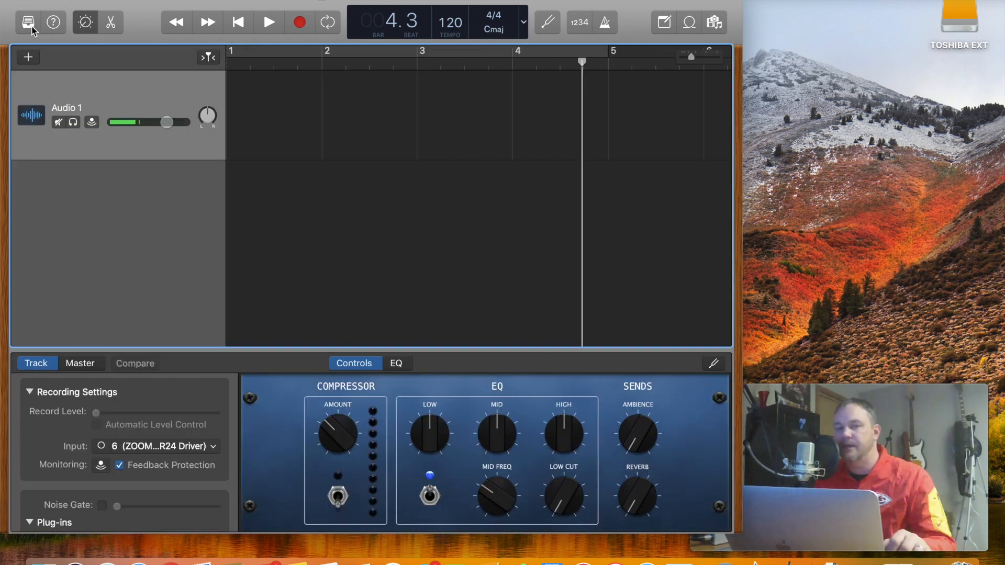
left_click(28, 22)
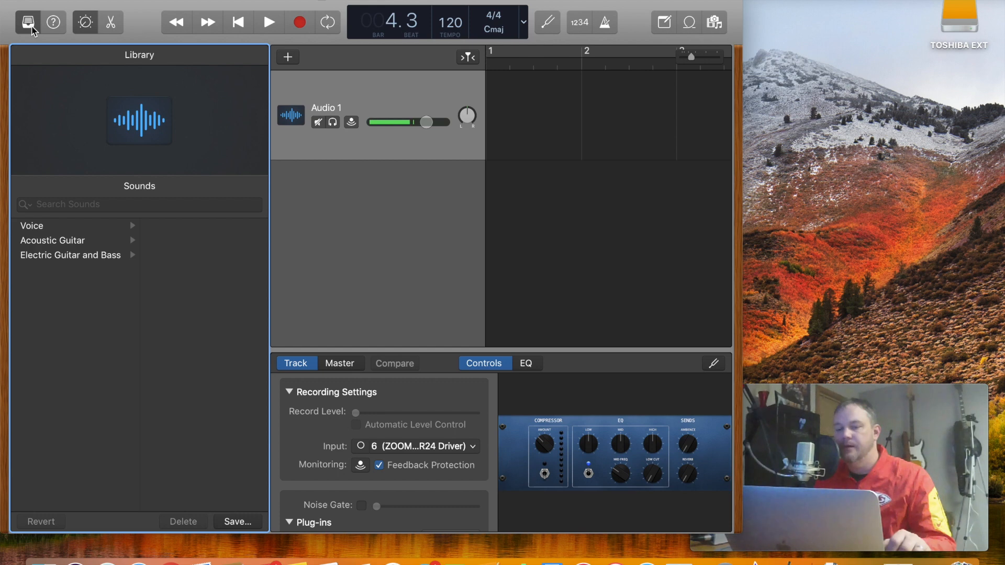
left_click(401, 448)
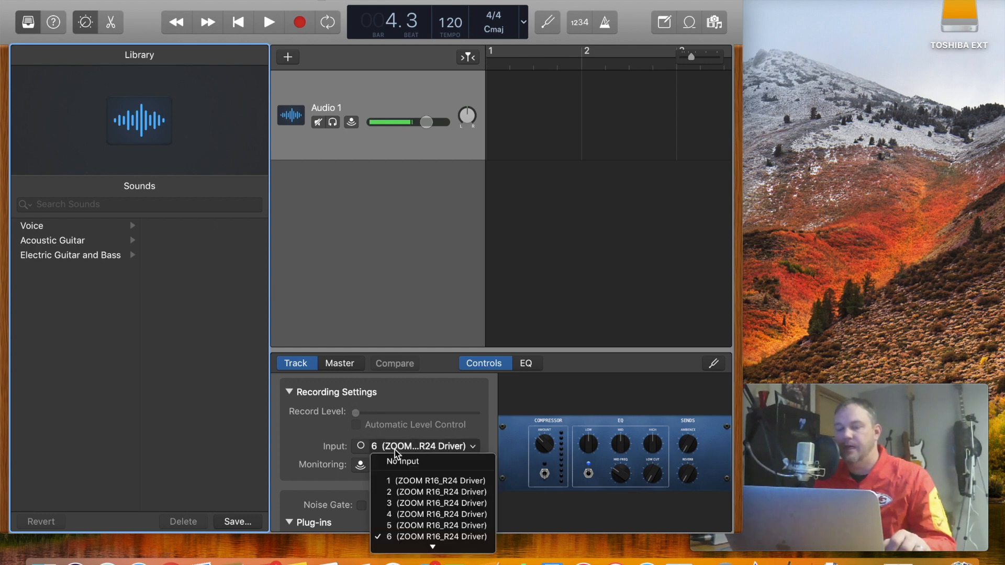
left_click(396, 453)
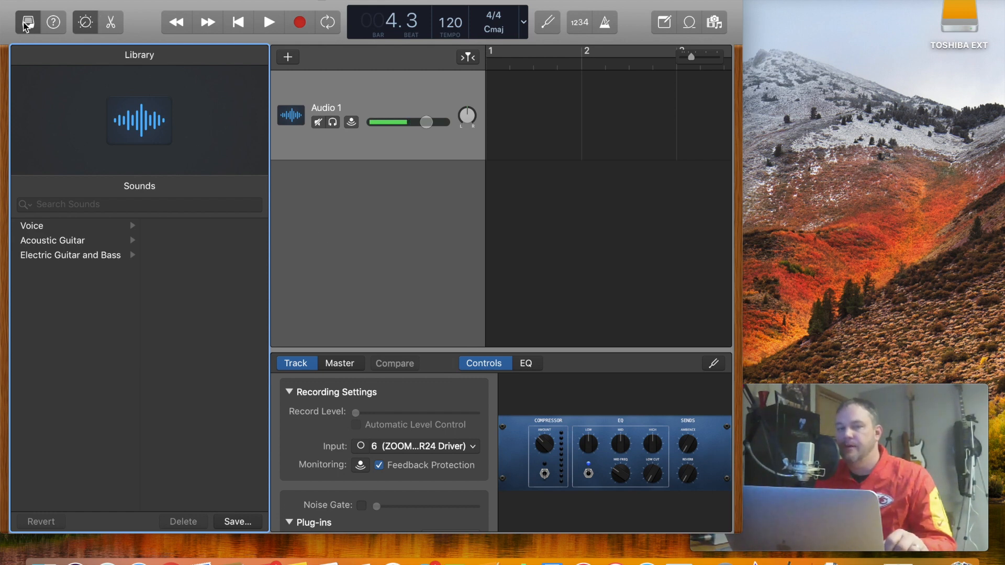
Hide the sound library and Smart Controls so only the tracks area shows
left_click(27, 24)
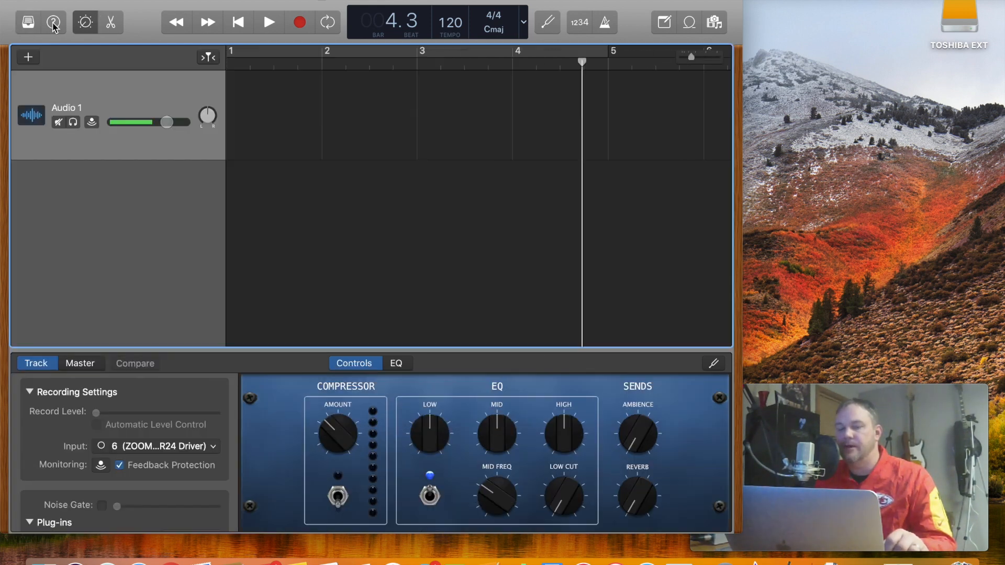
left_click(85, 22)
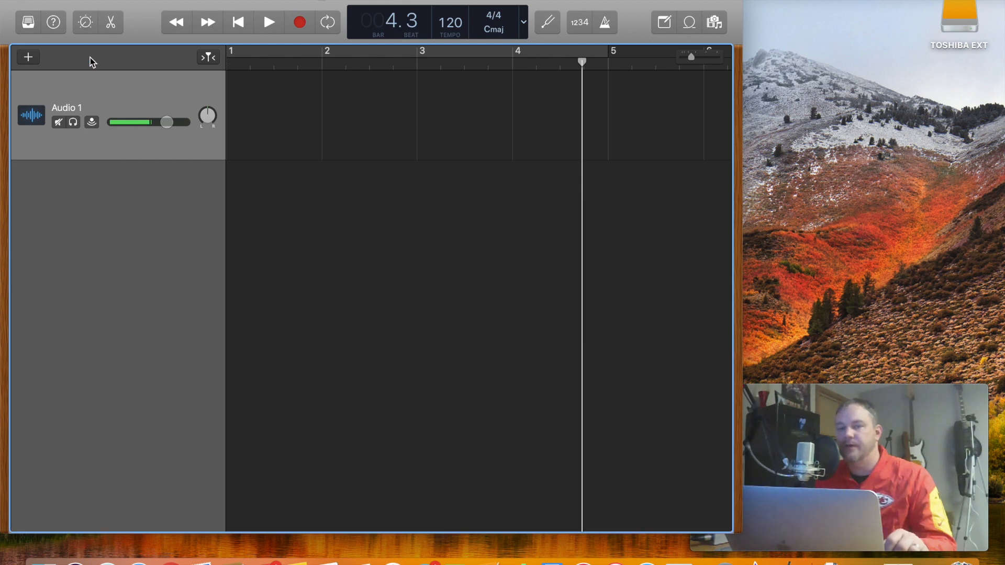
Record a vocal test take from bar 1 on Audio 1, about five bars long
left_click_drag(583, 64, 229, 71)
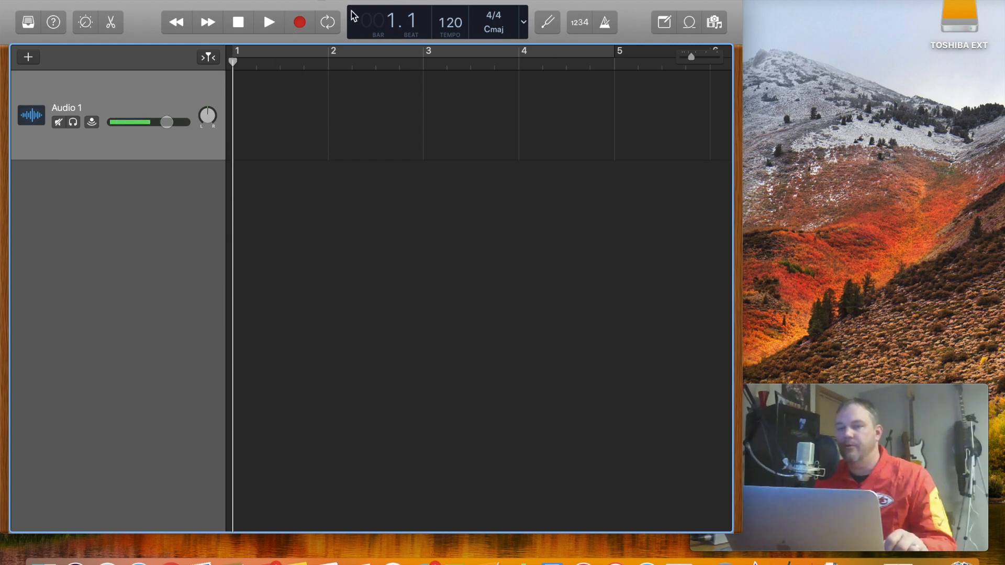
left_click(299, 22)
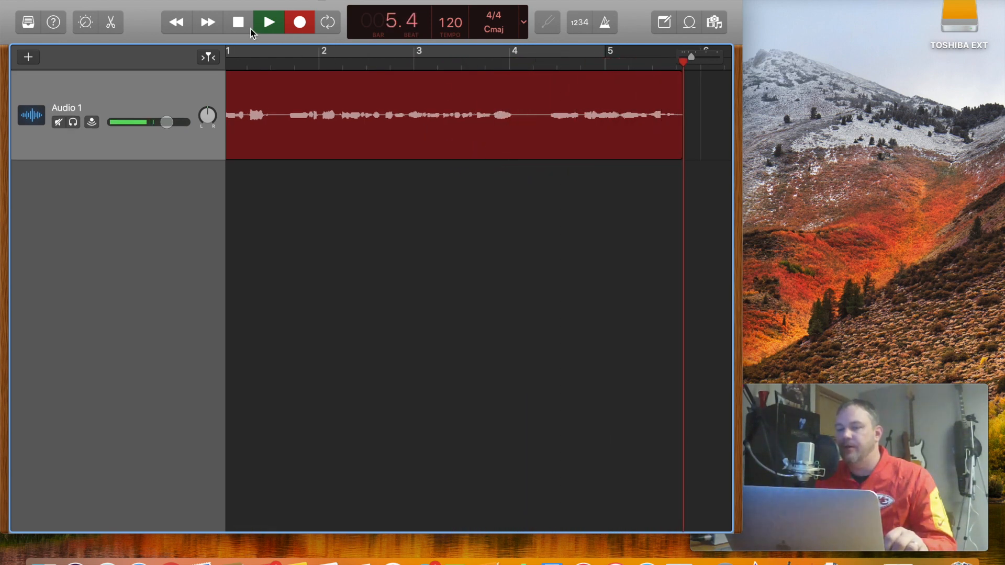
left_click(238, 22)
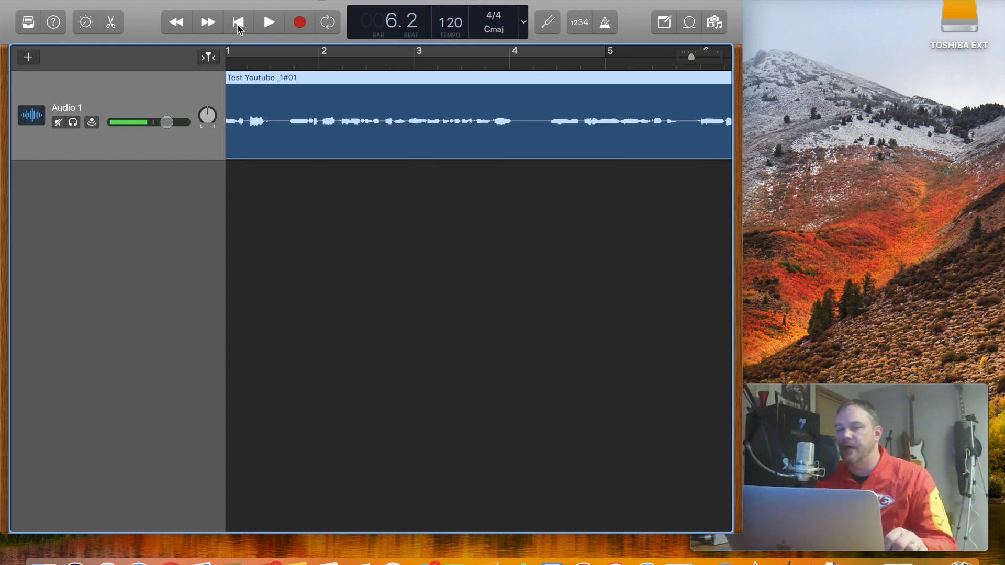